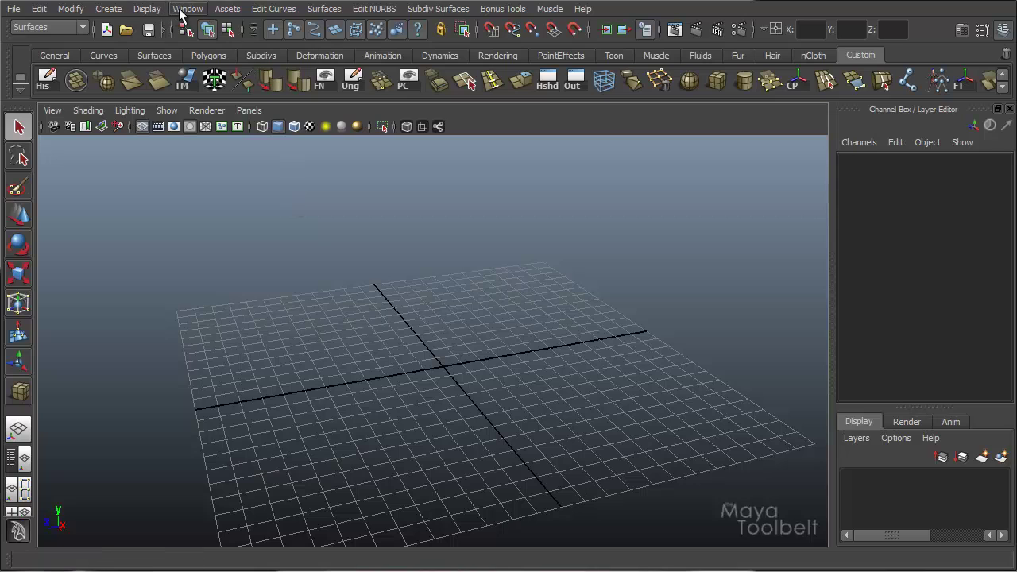
pyautogui.click(110, 10)
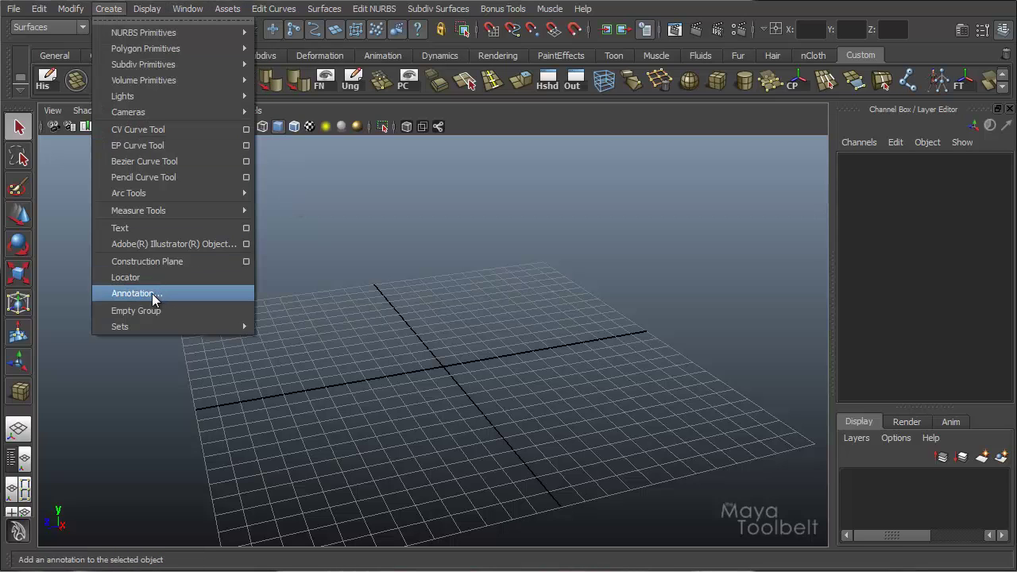
pyautogui.click(600, 351)
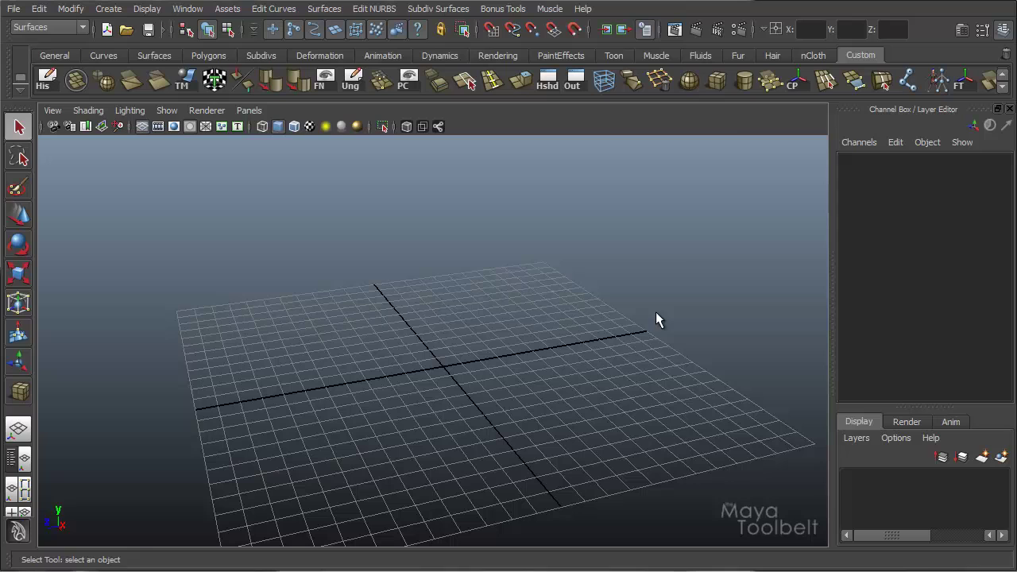
# Step: Create a polygon cube on the grid and a polygon cylinder beside it
pyautogui.click(720, 79)
pyautogui.moveTo(329, 390); pyautogui.dragTo(358, 421)
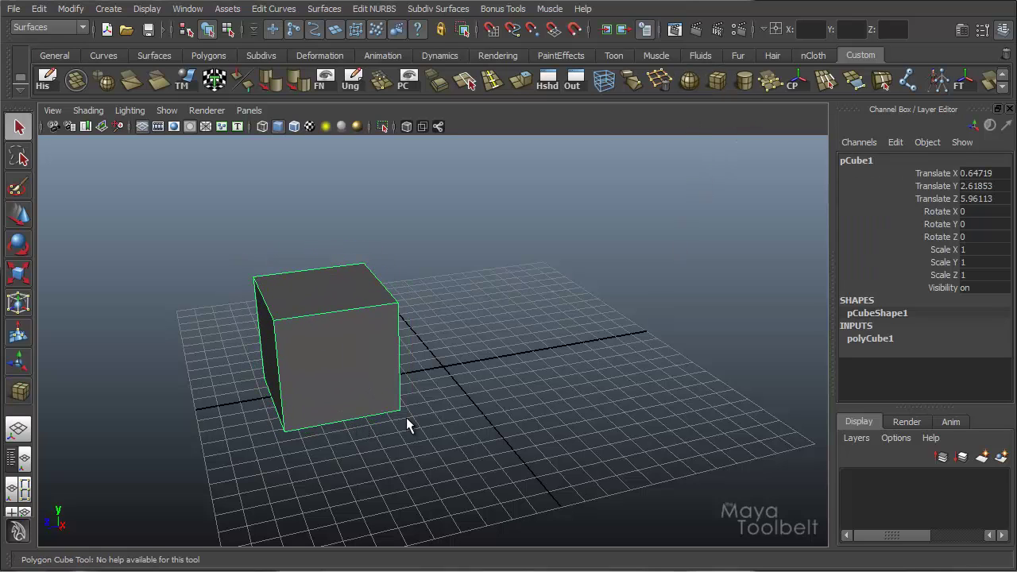
pyautogui.click(744, 79)
pyautogui.moveTo(556, 404)
pyautogui.mouseDown()
pyautogui.moveTo(586, 422)
pyautogui.moveTo(622, 414)
pyautogui.mouseUp()
# Step: Add an annotation to the cube with the text "The Maya Toolbelt Cube"
pyautogui.press('w')
pyautogui.click(353, 345)
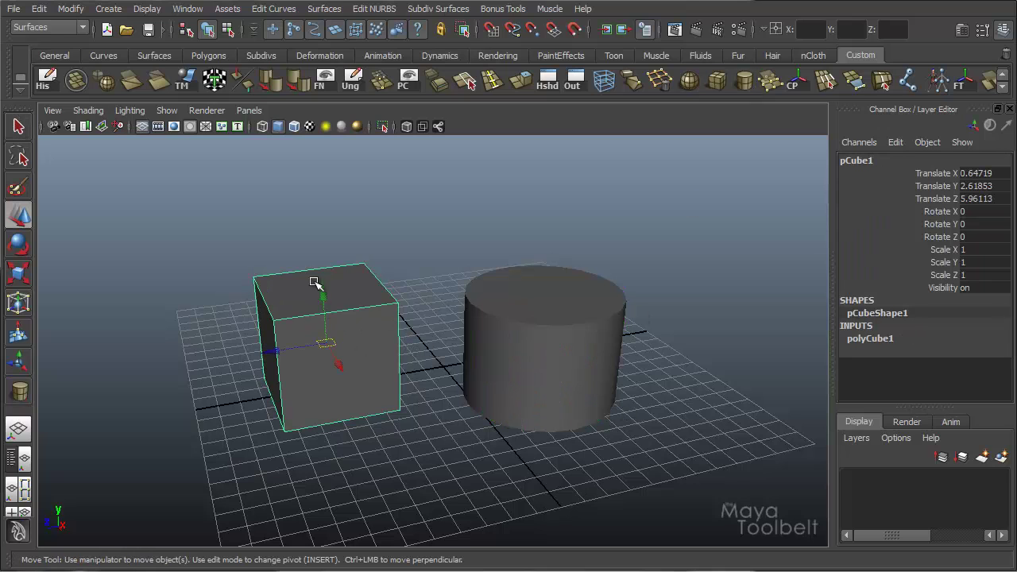
pyautogui.click(108, 9)
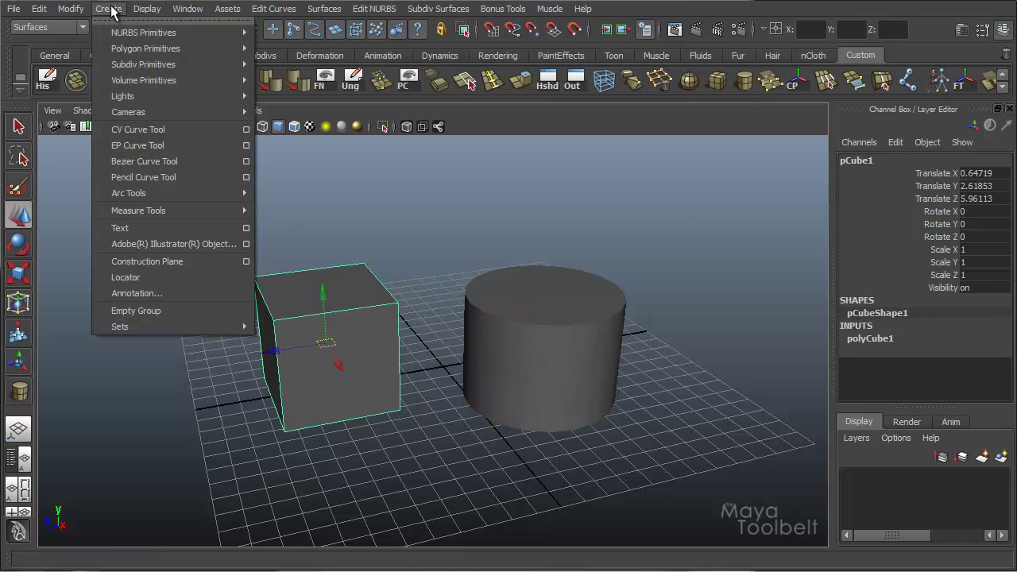
pyautogui.click(136, 293)
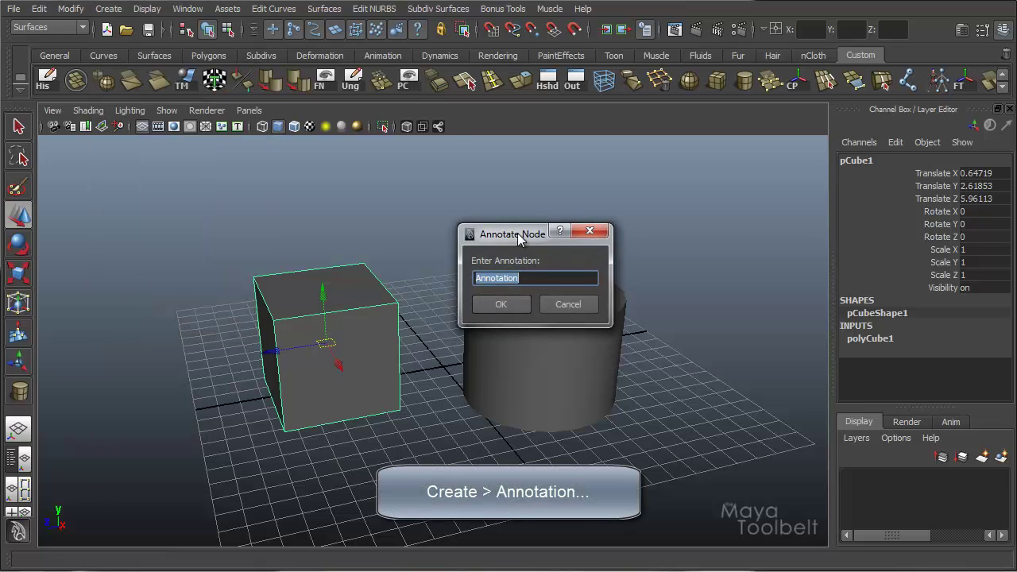
pyautogui.moveTo(518, 238); pyautogui.dragTo(418, 180)
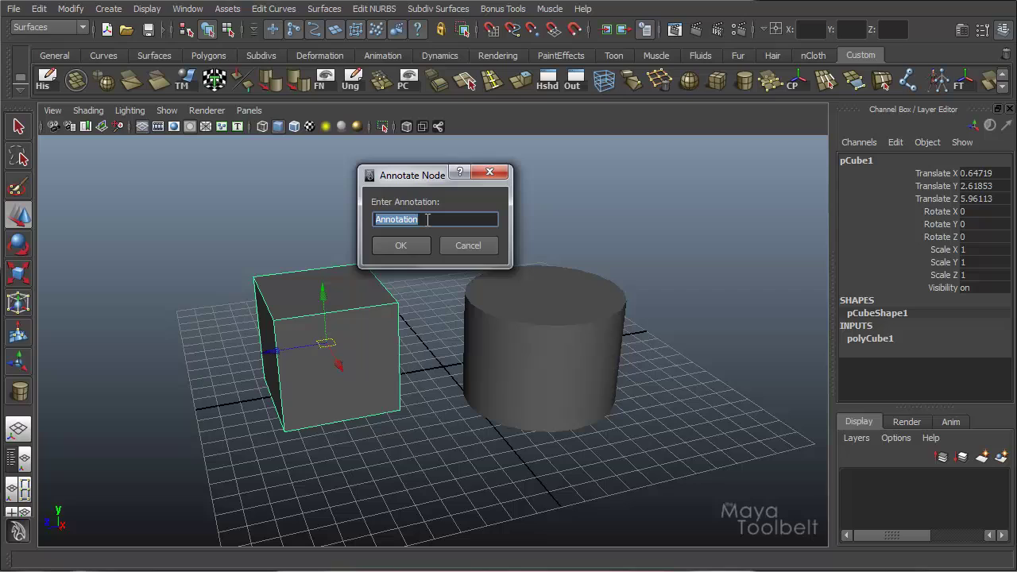
pyautogui.write('The Maya Toolbelt Cube')
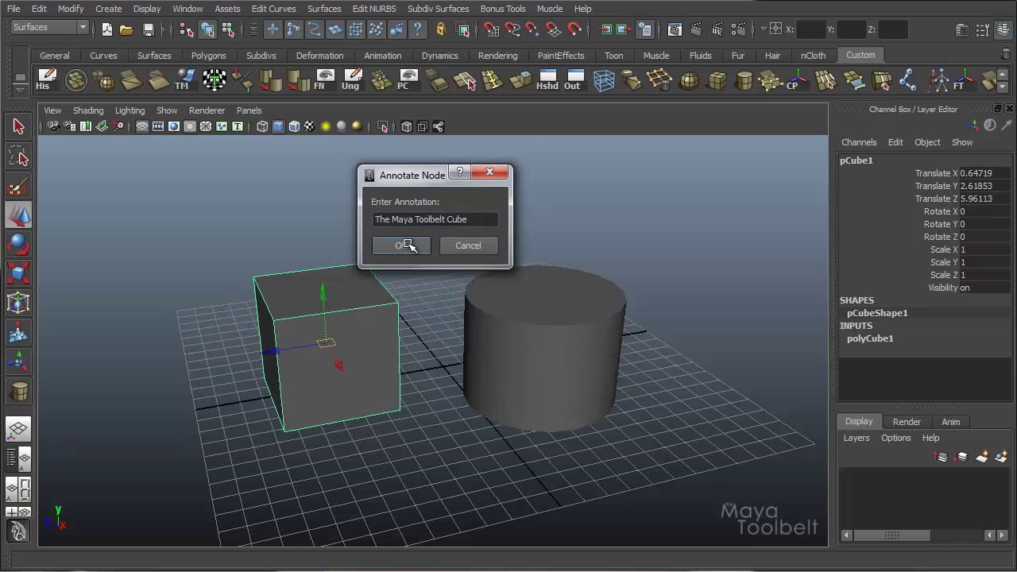
pyautogui.click(411, 245)
# Step: Move the annotation text out of the cube to about X 8.27, Y 2.62, Z 1.64
pyautogui.moveTo(411, 246)
pyautogui.keyDown('alt'); pyautogui.mouseDown()
pyautogui.moveTo(526, 258)
pyautogui.moveTo(595, 245)
pyautogui.moveTo(559, 200)
pyautogui.moveTo(603, 231)
pyautogui.mouseUp(); pyautogui.keyUp('alt')
pyautogui.scroll(2, 607, 262)
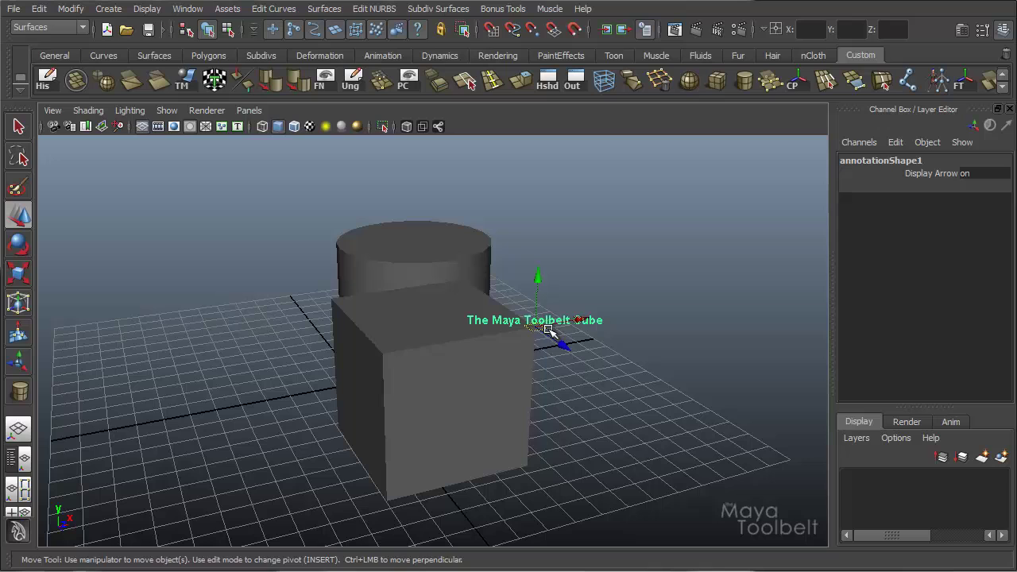
pyautogui.moveTo(546, 329)
pyautogui.mouseDown()
pyautogui.moveTo(632, 298)
pyautogui.moveTo(518, 207)
pyautogui.moveTo(250, 279)
pyautogui.moveTo(643, 323)
pyautogui.moveTo(665, 297)
pyautogui.moveTo(642, 308)
pyautogui.mouseUp()
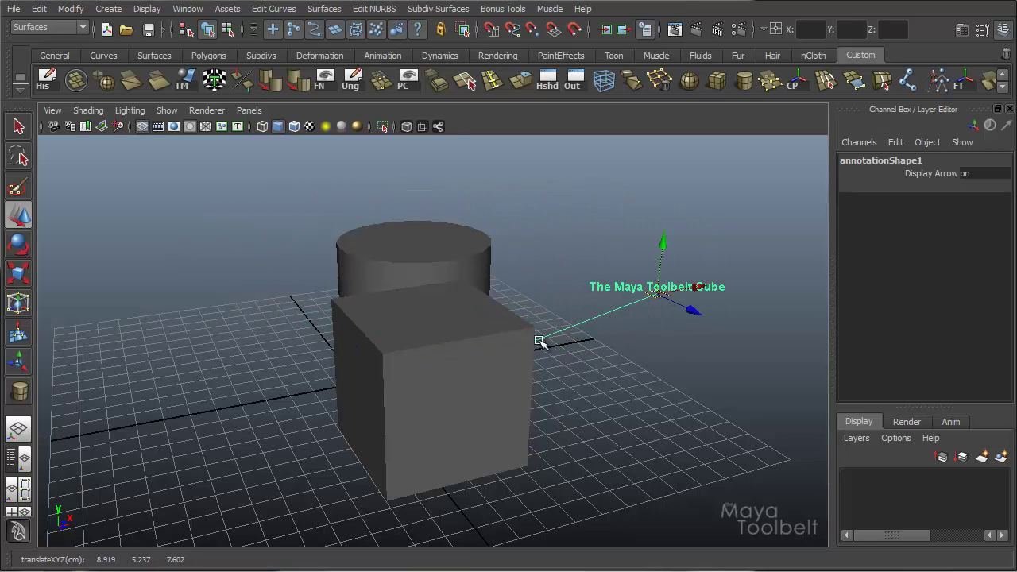
# Step: Examine in wireframe from several angles where the annotation's arrow points and how the text faces the view
pyautogui.press('4')
pyautogui.moveTo(595, 370)
pyautogui.keyDown('alt'); pyautogui.mouseDown()
pyautogui.moveTo(704, 357)
pyautogui.moveTo(470, 349)
pyautogui.moveTo(494, 372)
pyautogui.moveTo(569, 310)
pyautogui.mouseUp(); pyautogui.keyUp('alt')
pyautogui.click(548, 255)
pyautogui.moveTo(551, 223)
pyautogui.keyDown('alt'); pyautogui.mouseDown()
pyautogui.moveTo(581, 240)
pyautogui.moveTo(520, 241)
pyautogui.moveTo(581, 277)
pyautogui.mouseUp(); pyautogui.keyUp('alt')
pyautogui.click(642, 274)
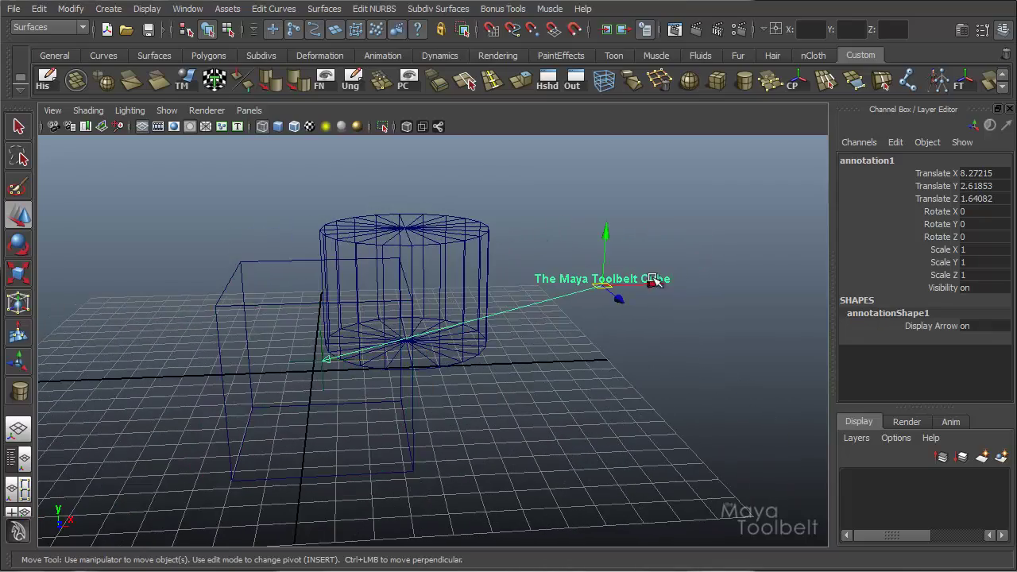
pyautogui.moveTo(671, 335)
pyautogui.keyDown('alt'); pyautogui.mouseDown()
pyautogui.moveTo(640, 348)
pyautogui.moveTo(660, 331)
pyautogui.moveTo(704, 336)
pyautogui.moveTo(572, 344)
pyautogui.moveTo(642, 326)
pyautogui.mouseUp(); pyautogui.keyUp('alt')
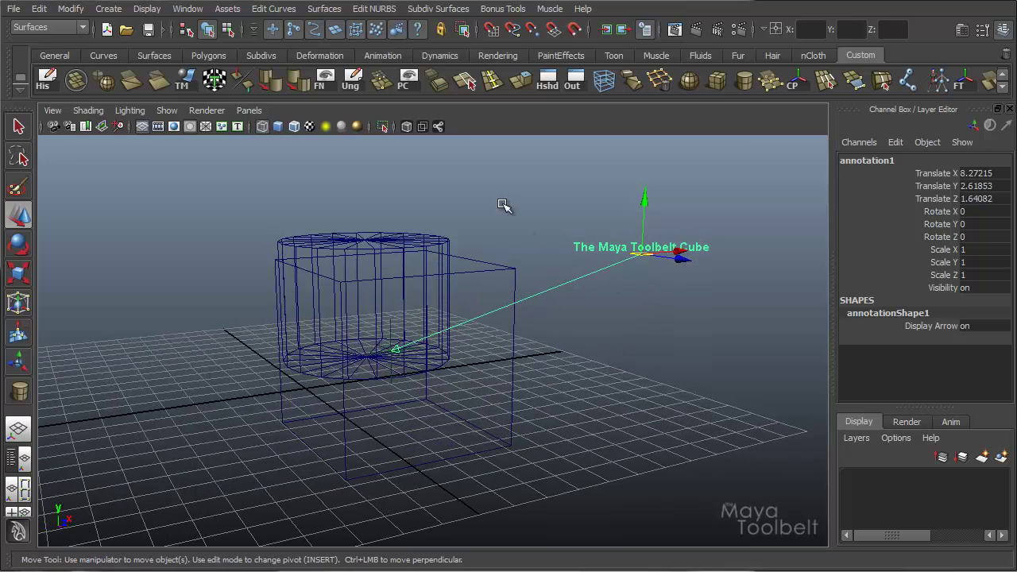
pyautogui.moveTo(502, 206)
pyautogui.keyDown('alt'); pyautogui.mouseDown()
pyautogui.moveTo(444, 202)
pyautogui.moveTo(453, 214)
pyautogui.mouseUp(); pyautogui.keyUp('alt')
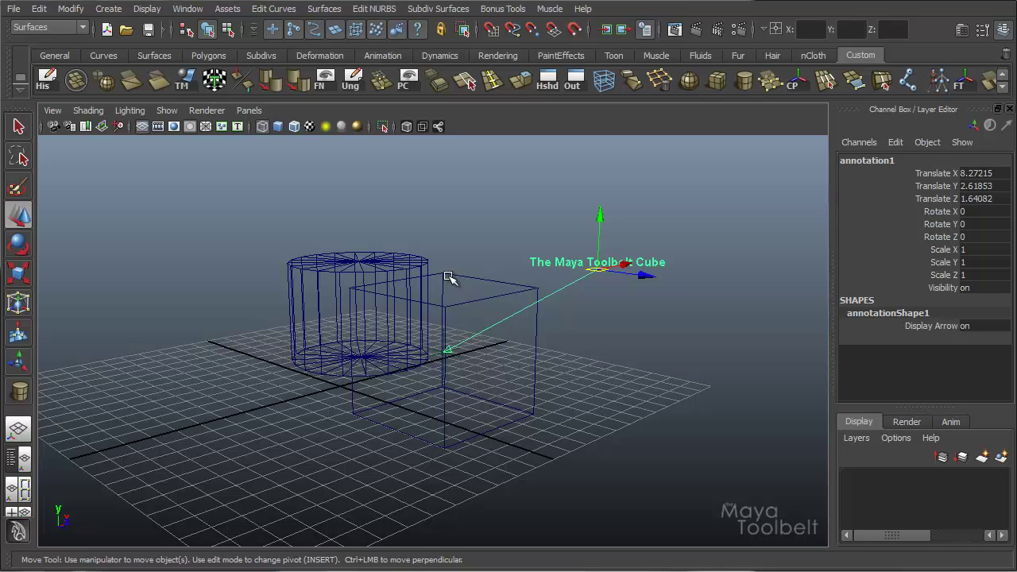
pyautogui.click(509, 236)
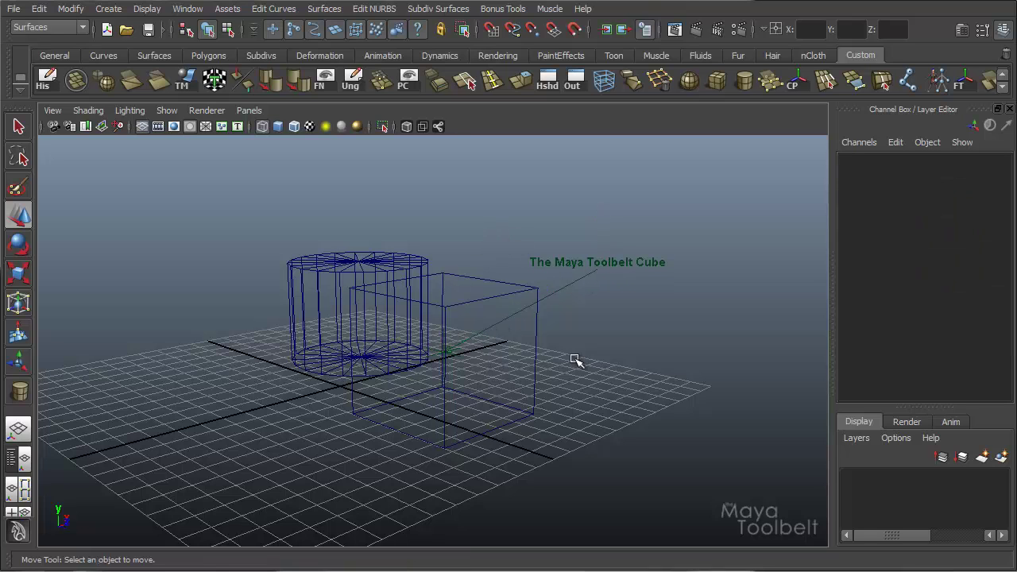
pyautogui.keyDown('alt'); pyautogui.moveTo(575, 358); pyautogui.dragTo(533, 371); pyautogui.keyUp('alt')
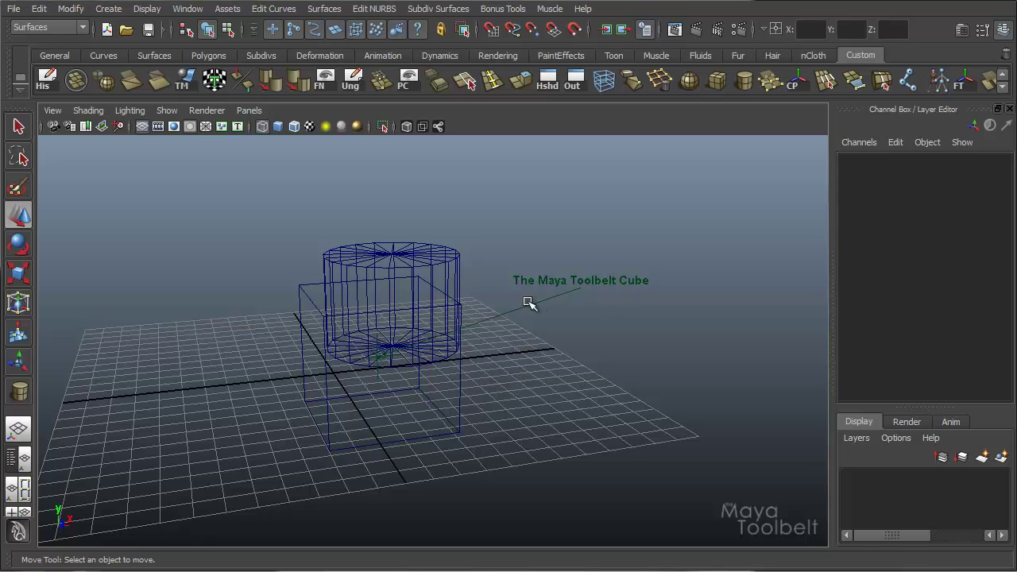
pyautogui.keyDown('alt'); pyautogui.moveTo(655, 317); pyautogui.dragTo(570, 300); pyautogui.keyUp('alt')
pyautogui.keyDown('alt'); pyautogui.moveTo(481, 295); pyautogui.dragTo(591, 292); pyautogui.keyUp('alt')
pyautogui.click(590, 292)
pyautogui.keyDown('alt'); pyautogui.moveTo(586, 370); pyautogui.dragTo(495, 356); pyautogui.keyUp('alt')
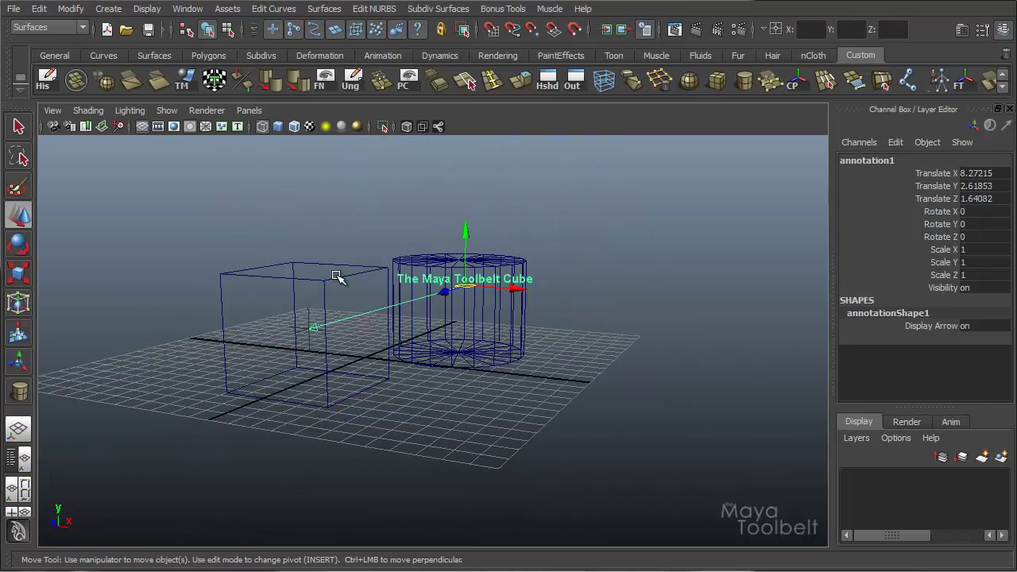
# Step: Select the cube and return the view to shaded display
pyautogui.click(351, 313)
pyautogui.keyDown('alt'); pyautogui.moveTo(350, 312); pyautogui.dragTo(370, 347); pyautogui.keyUp('alt')
pyautogui.press('5')
pyautogui.moveTo(490, 341)
pyautogui.keyDown('alt'); pyautogui.mouseDown(button='right')
pyautogui.moveTo(429, 272)
pyautogui.moveTo(564, 285)
pyautogui.mouseUp(button='right'); pyautogui.keyUp('alt')
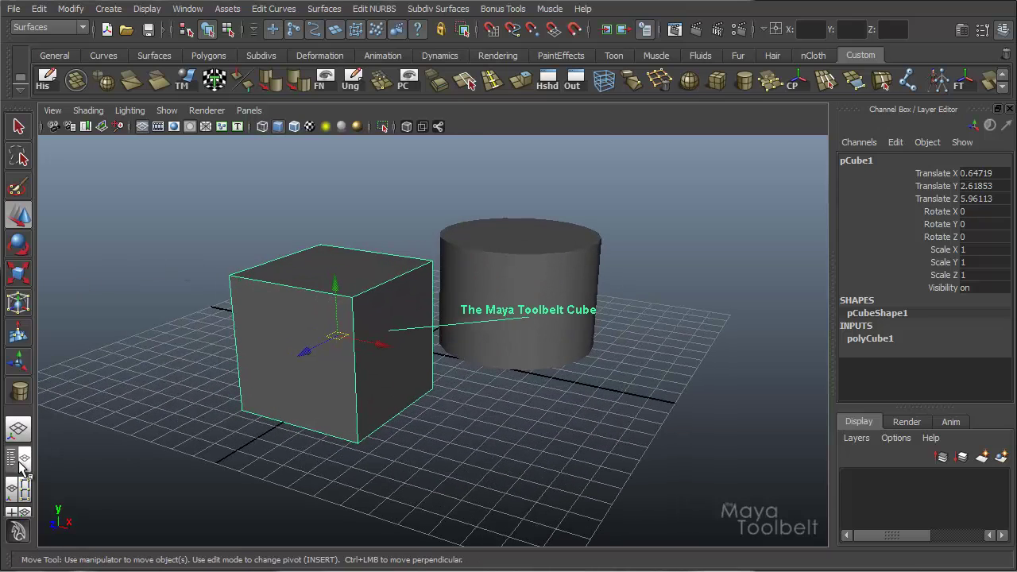
# Step: Show the Outliner beside the perspective view and expand pCube1 down to annotation1, widening the list to fit the node names
pyautogui.click(22, 467)
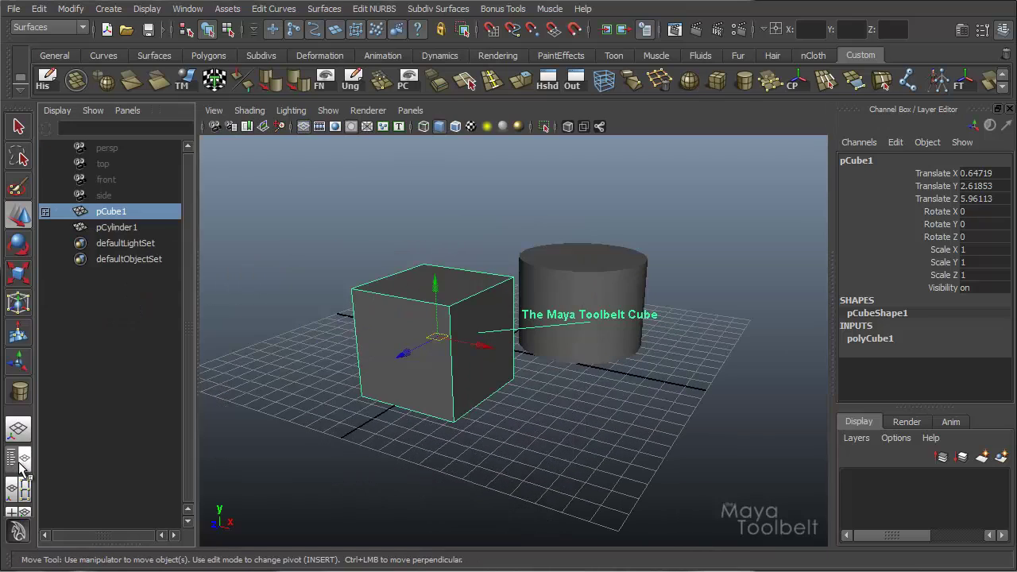
pyautogui.click(46, 212)
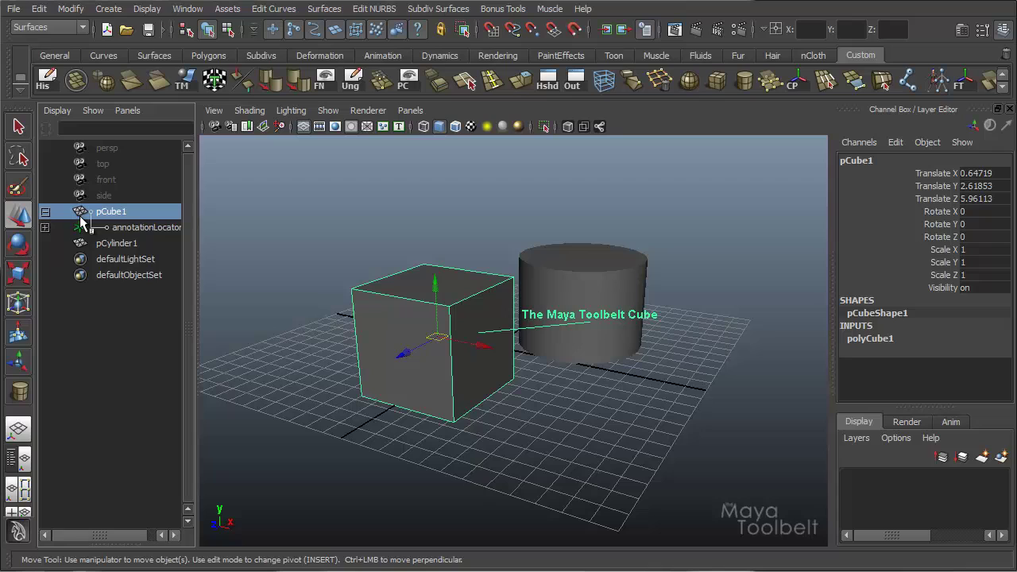
pyautogui.click(46, 228)
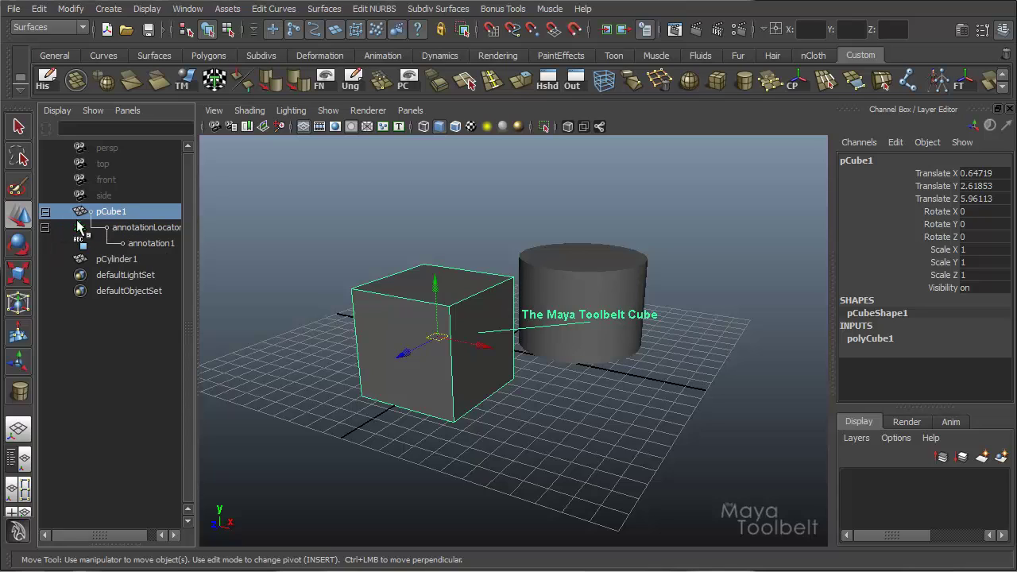
pyautogui.click(146, 229)
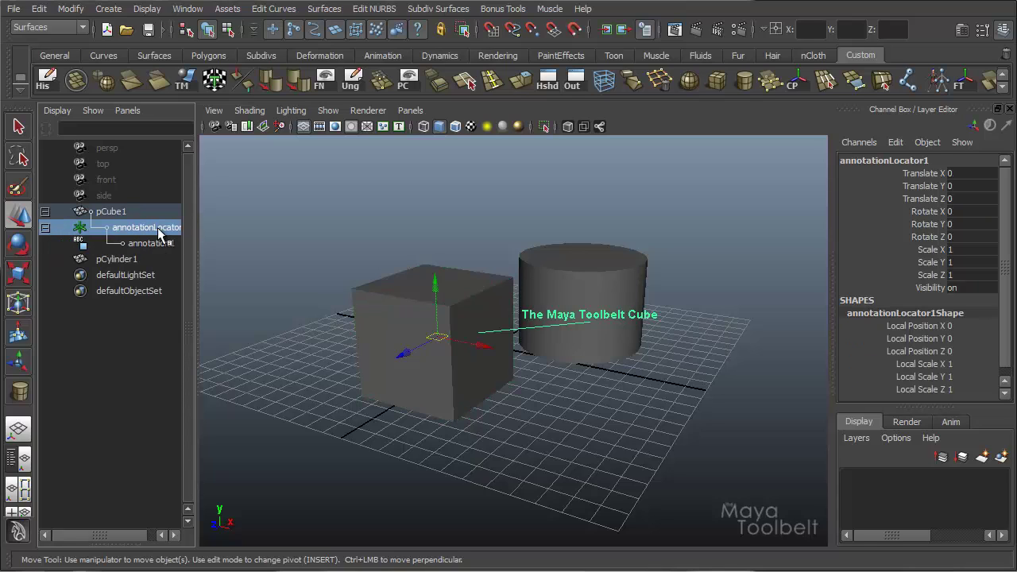
pyautogui.moveTo(192, 227); pyautogui.dragTo(213, 230)
# Step: Raise annotation1 above the cube to a Translate Y of about 4.59
pyautogui.click(155, 245)
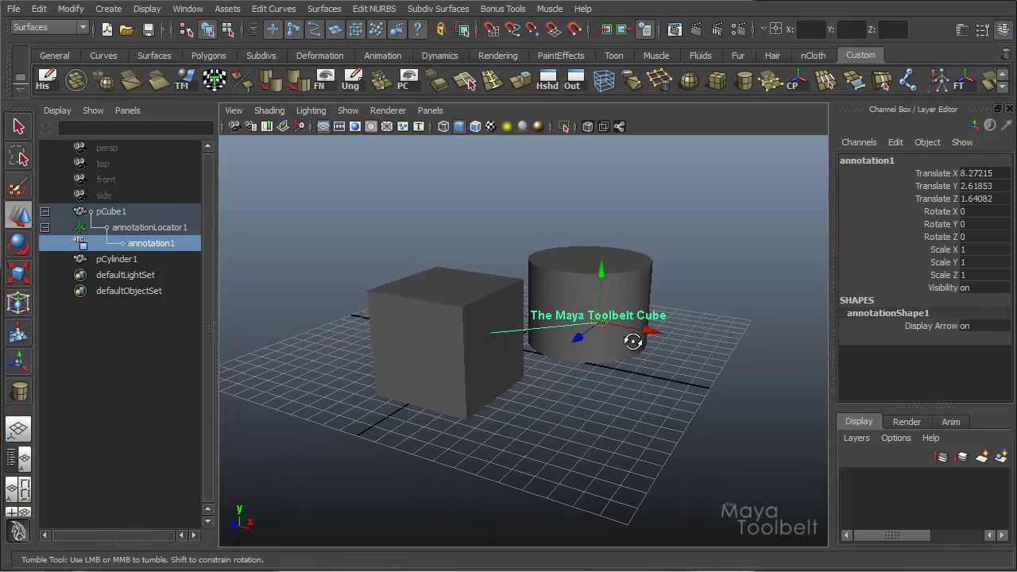
pyautogui.keyDown('alt'); pyautogui.moveTo(246, 250); pyautogui.dragTo(235, 286); pyautogui.keyUp('alt')
pyautogui.moveTo(674, 238); pyautogui.dragTo(675, 189)
# Step: Move annotationLocator1 well away from the cube to about X -11.35, Y -0.41, Z -10.33
pyautogui.click(139, 229)
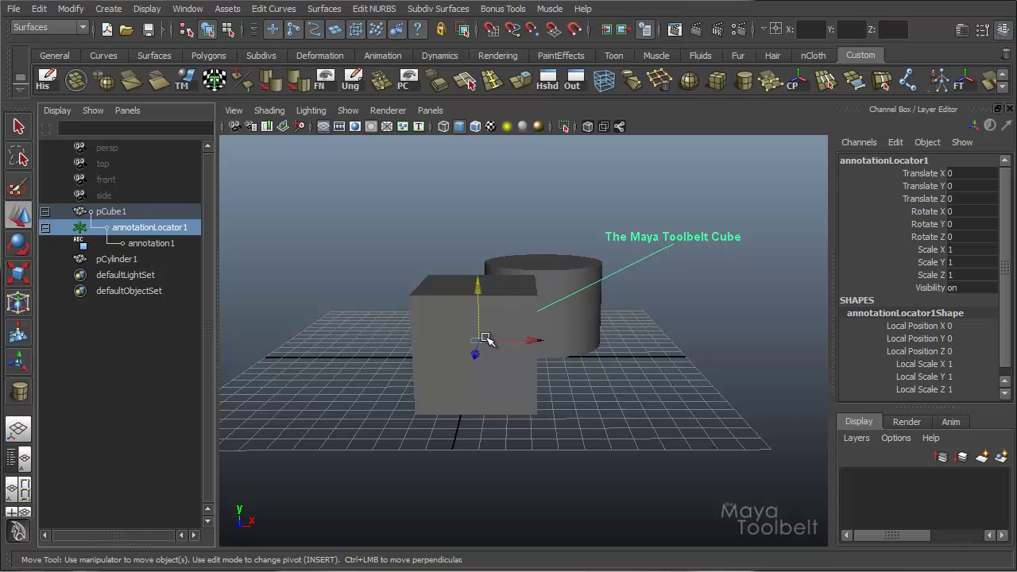
pyautogui.moveTo(477, 292)
pyautogui.mouseDown()
pyautogui.moveTo(478, 238)
pyautogui.moveTo(488, 387)
pyautogui.moveTo(473, 231)
pyautogui.moveTo(519, 286)
pyautogui.moveTo(583, 275)
pyautogui.moveTo(526, 323)
pyautogui.moveTo(508, 371)
pyautogui.moveTo(597, 225)
pyautogui.moveTo(374, 334)
pyautogui.moveTo(540, 336)
pyautogui.moveTo(346, 308)
pyautogui.mouseUp()
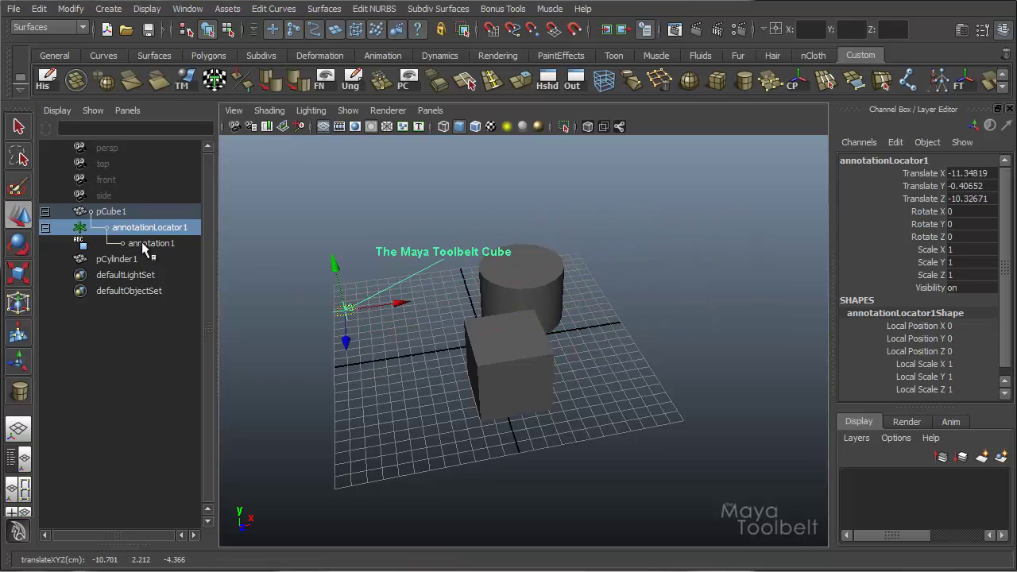
pyautogui.click(146, 242)
pyautogui.click(133, 230)
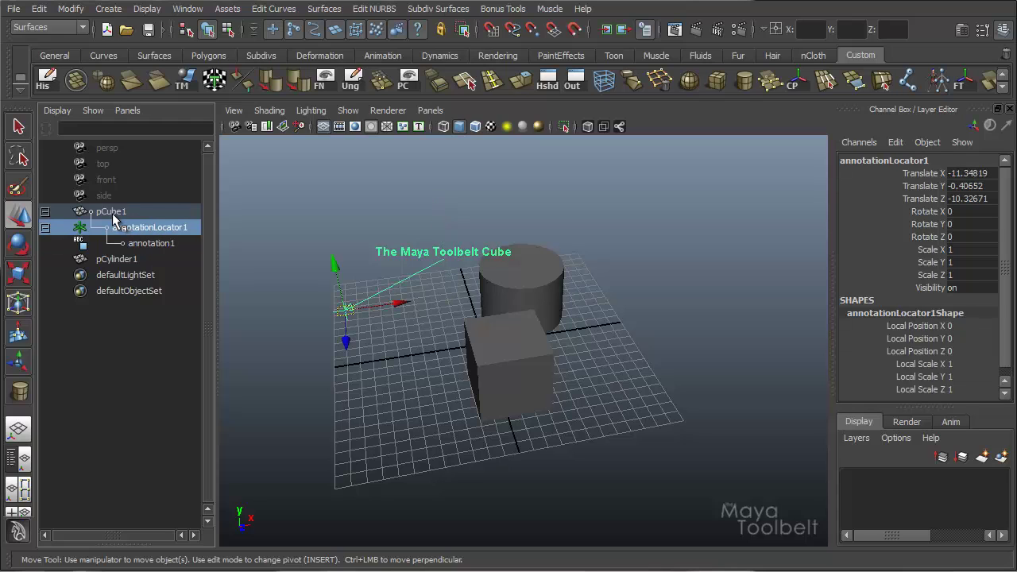
# Step: Move pCube1 together with its annotation to about X -1.63, Y 2.62, Z 5.02
pyautogui.click(111, 211)
pyautogui.moveTo(517, 367)
pyautogui.mouseDown()
pyautogui.moveTo(694, 377)
pyautogui.moveTo(572, 238)
pyautogui.moveTo(638, 282)
pyautogui.moveTo(404, 357)
pyautogui.moveTo(476, 294)
pyautogui.moveTo(472, 358)
pyautogui.moveTo(318, 319)
pyautogui.moveTo(554, 375)
pyautogui.moveTo(477, 370)
pyautogui.moveTo(495, 390)
pyautogui.moveTo(545, 341)
pyautogui.moveTo(606, 317)
pyautogui.moveTo(561, 313)
pyautogui.moveTo(483, 357)
pyautogui.mouseUp()
# Step: Move annotationLocator1 back inside the cube at about X -0.23, Y -0.41, Z 0.58
pyautogui.click(148, 228)
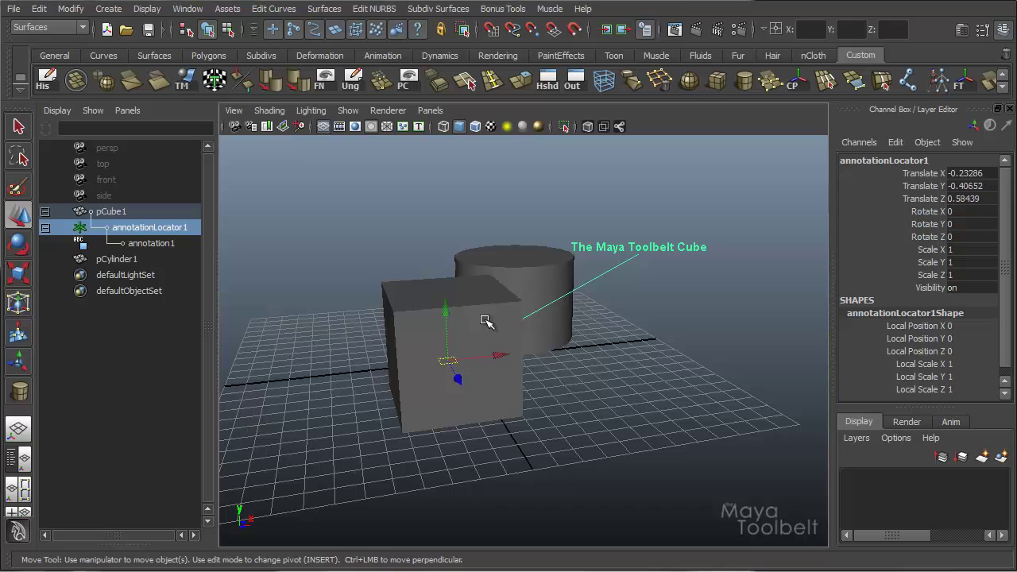
pyautogui.click(483, 320)
pyautogui.keyDown('alt'); pyautogui.moveTo(483, 320); pyautogui.dragTo(397, 310); pyautogui.keyUp('alt')
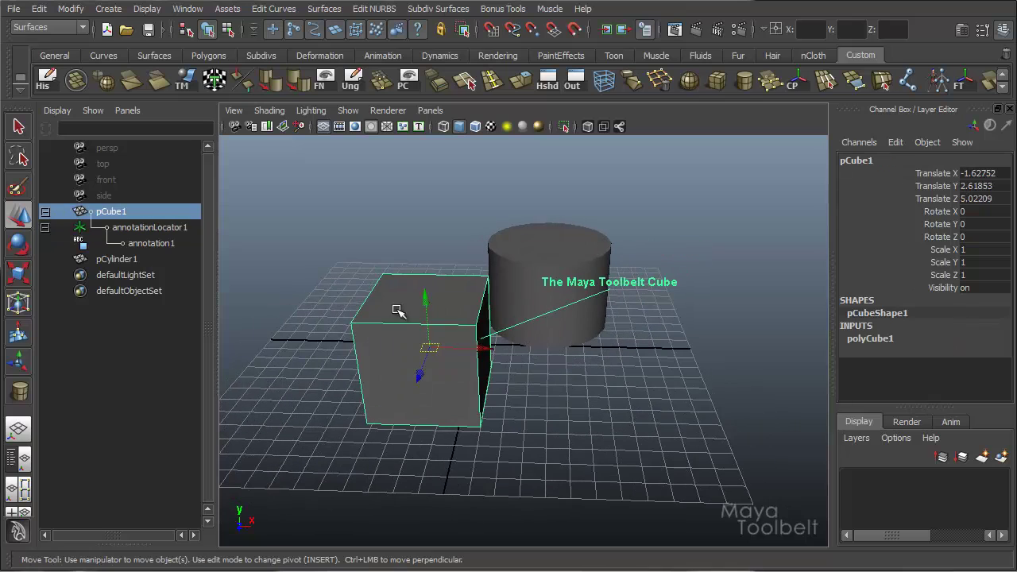
# Step: Move annotation1 to the opposite side of the cube, at about X -5.71, Y 4.59, Z -4.97
pyautogui.click(147, 243)
pyautogui.keyDown('alt'); pyautogui.moveTo(545, 358); pyautogui.dragTo(576, 366); pyautogui.keyUp('alt')
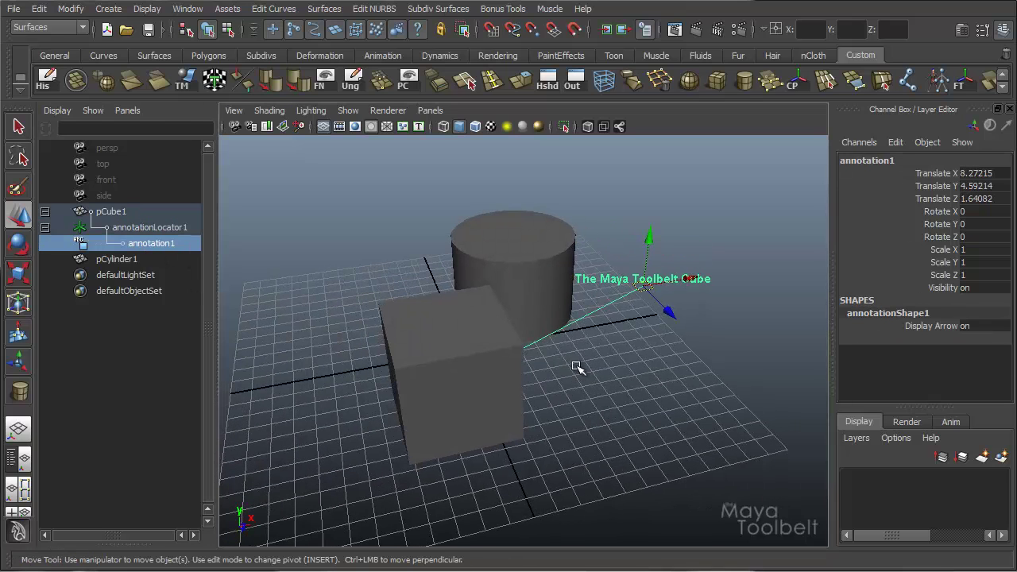
pyautogui.moveTo(628, 286)
pyautogui.mouseDown()
pyautogui.moveTo(392, 461)
pyautogui.moveTo(333, 314)
pyautogui.moveTo(672, 265)
pyautogui.moveTo(513, 440)
pyautogui.moveTo(359, 403)
pyautogui.moveTo(341, 389)
pyautogui.moveTo(437, 401)
pyautogui.mouseUp()
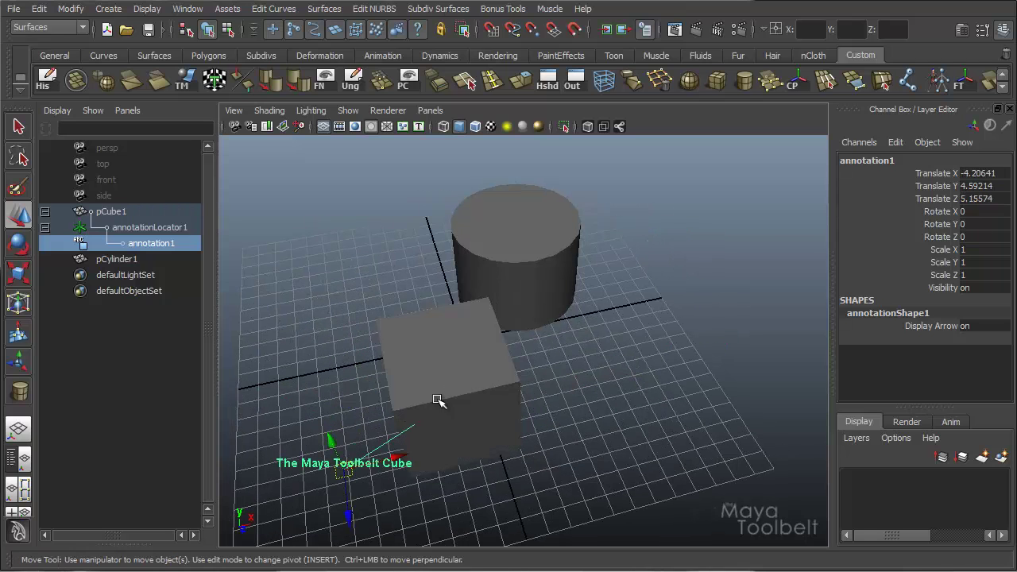
pyautogui.moveTo(351, 474)
pyautogui.mouseDown()
pyautogui.moveTo(308, 282)
pyautogui.moveTo(295, 296)
pyautogui.mouseUp()
pyautogui.moveTo(444, 358)
pyautogui.keyDown('alt'); pyautogui.mouseDown()
pyautogui.moveTo(495, 341)
pyautogui.moveTo(501, 357)
pyautogui.moveTo(579, 347)
pyautogui.mouseUp(); pyautogui.keyUp('alt')
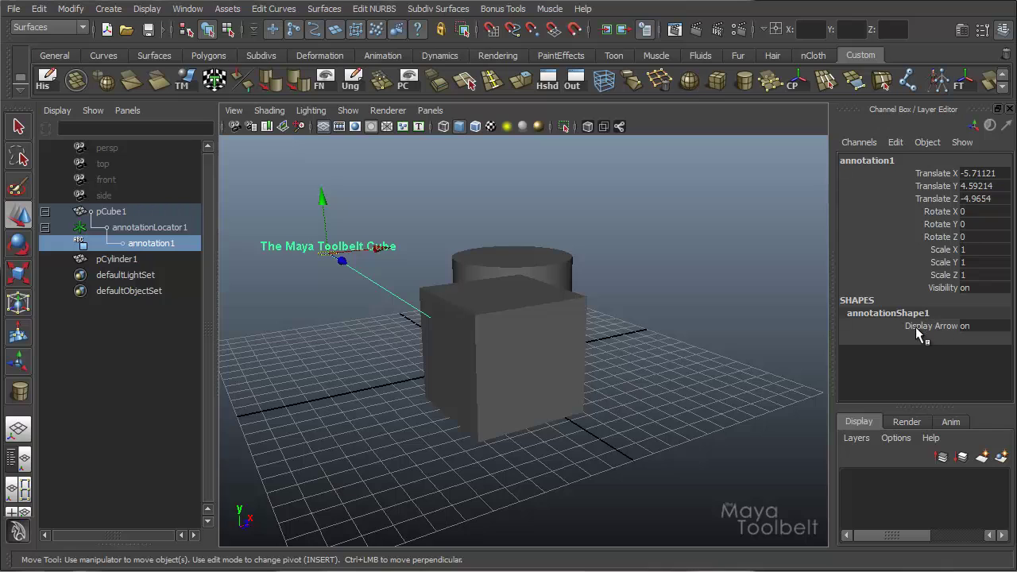
# Step: Set Display Arrow to off for the annotation's shape
pyautogui.keyDown('alt'); pyautogui.moveTo(408, 298); pyautogui.dragTo(456, 289); pyautogui.keyUp('alt')
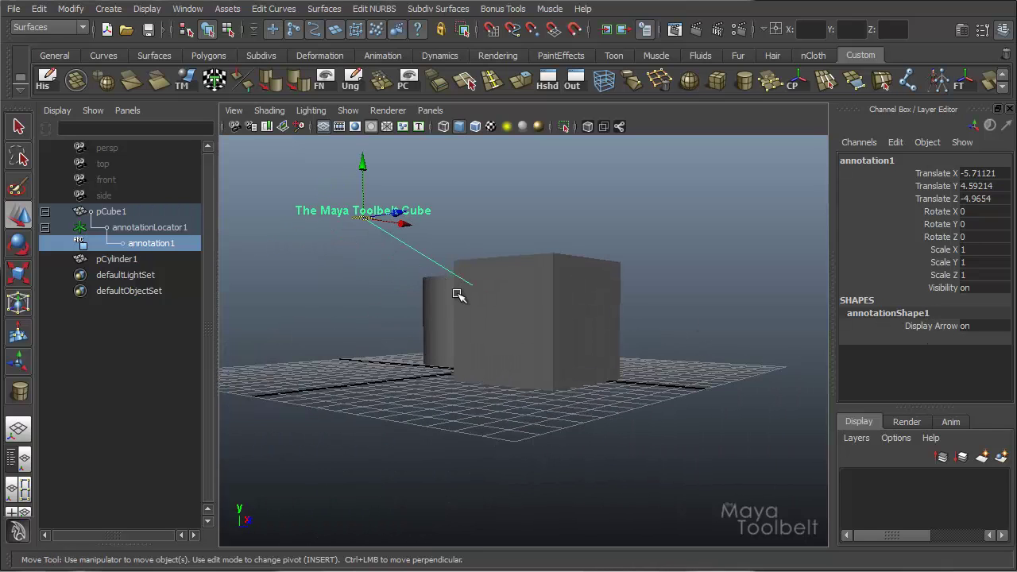
pyautogui.doubleClick(985, 327)
pyautogui.write('off')
pyautogui.press('Return')
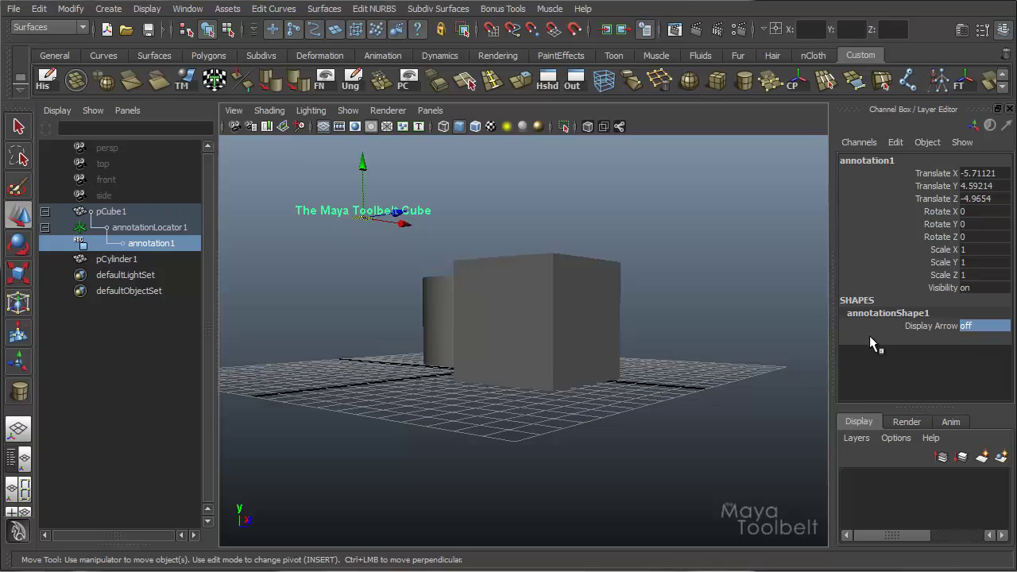
# Step: Look at the annotation without its arrow and set Display Arrow back to on
pyautogui.moveTo(517, 312)
pyautogui.keyDown('alt'); pyautogui.mouseDown()
pyautogui.moveTo(411, 293)
pyautogui.moveTo(381, 335)
pyautogui.mouseUp(); pyautogui.keyUp('alt')
pyautogui.click(405, 384)
pyautogui.moveTo(405, 384)
pyautogui.keyDown('alt'); pyautogui.mouseDown()
pyautogui.moveTo(585, 336)
pyautogui.moveTo(574, 332)
pyautogui.moveTo(609, 217)
pyautogui.moveTo(573, 318)
pyautogui.moveTo(890, 305)
pyautogui.mouseUp(); pyautogui.keyUp('alt')
pyautogui.click(609, 217)
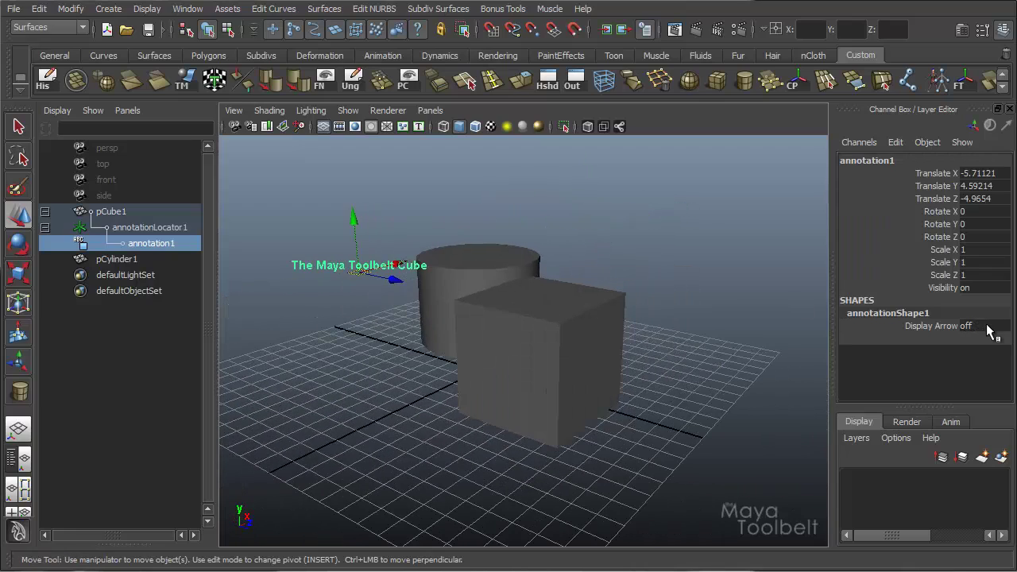
pyautogui.doubleClick(981, 326)
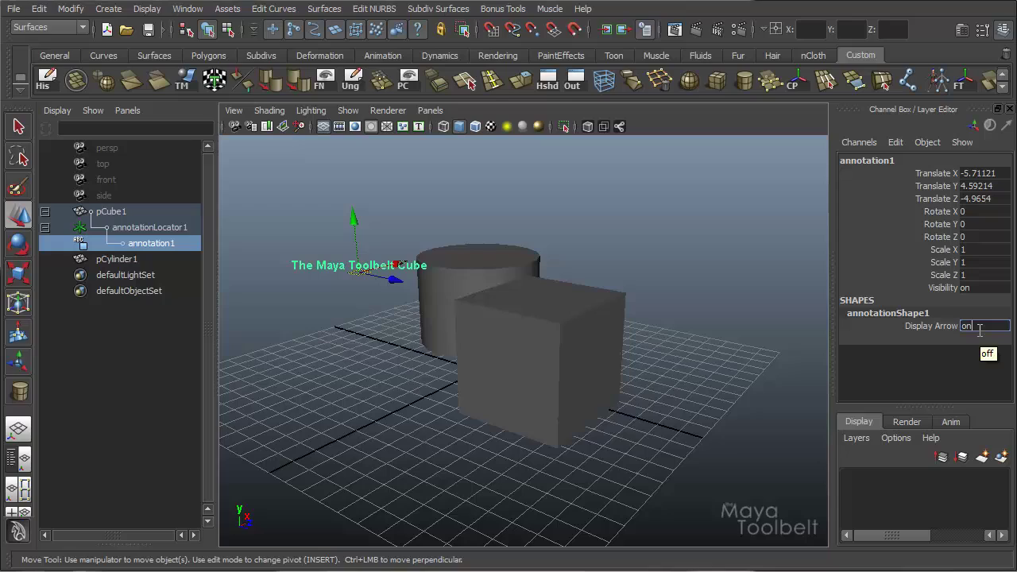
pyautogui.press('Return')
# Step: Move annotationLocator1 onto the cube's top back corner nearest the annotation text, so the arrow points at that corner
pyautogui.moveTo(569, 328)
pyautogui.keyDown('alt'); pyautogui.mouseDown()
pyautogui.moveTo(447, 336)
pyautogui.moveTo(535, 336)
pyautogui.moveTo(529, 288)
pyautogui.moveTo(590, 302)
pyautogui.moveTo(509, 332)
pyautogui.moveTo(486, 354)
pyautogui.mouseUp(); pyautogui.keyUp('alt')
pyautogui.click(158, 228)
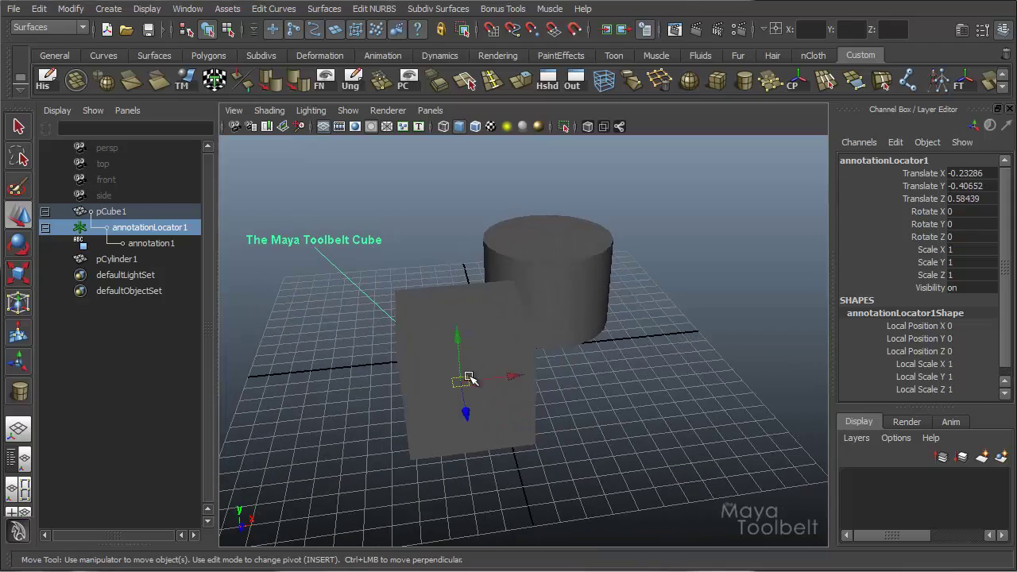
pyautogui.moveTo(527, 311)
pyautogui.keyDown('alt'); pyautogui.mouseDown()
pyautogui.moveTo(622, 311)
pyautogui.moveTo(576, 383)
pyautogui.moveTo(475, 294)
pyautogui.moveTo(697, 320)
pyautogui.moveTo(508, 307)
pyautogui.moveTo(590, 299)
pyautogui.moveTo(693, 334)
pyautogui.moveTo(657, 326)
pyautogui.mouseUp(); pyautogui.keyUp('alt')
pyautogui.click(682, 374)
pyautogui.keyDown('alt'); pyautogui.moveTo(682, 374); pyautogui.dragTo(459, 289, button='middle'); pyautogui.keyUp('alt')
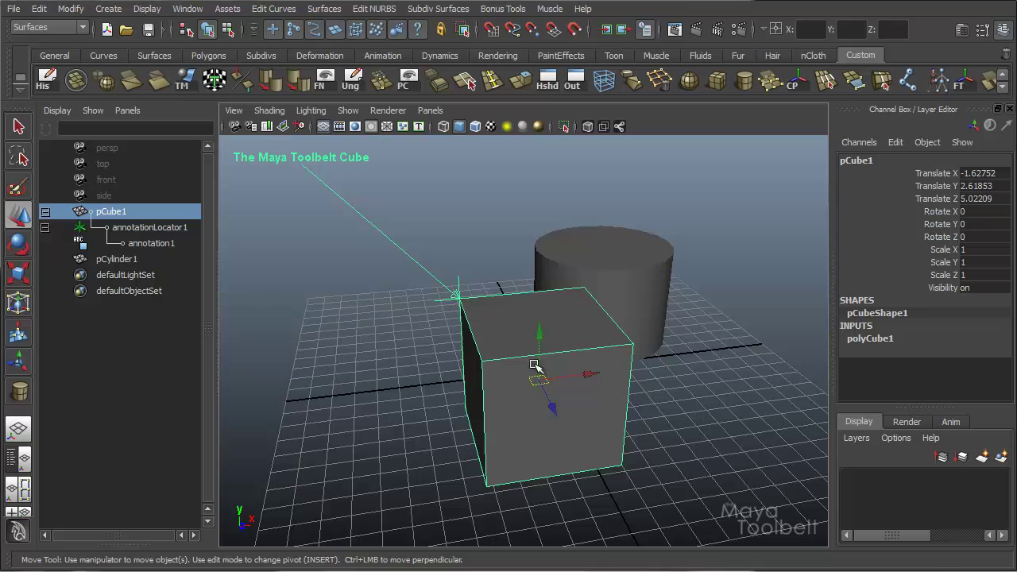
# Step: Change the text of annotation1 to "Fix this corner!" in its shape attributes
pyautogui.keyDown('alt'); pyautogui.moveTo(535, 365); pyautogui.dragTo(444, 374); pyautogui.keyUp('alt')
pyautogui.click(102, 243)
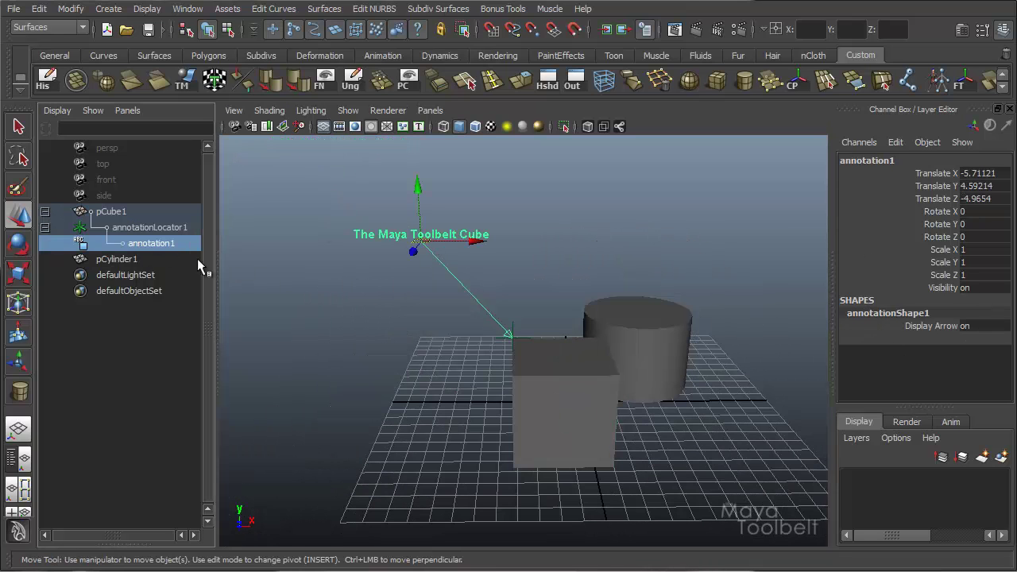
pyautogui.hotkey('ctrl', 'a')
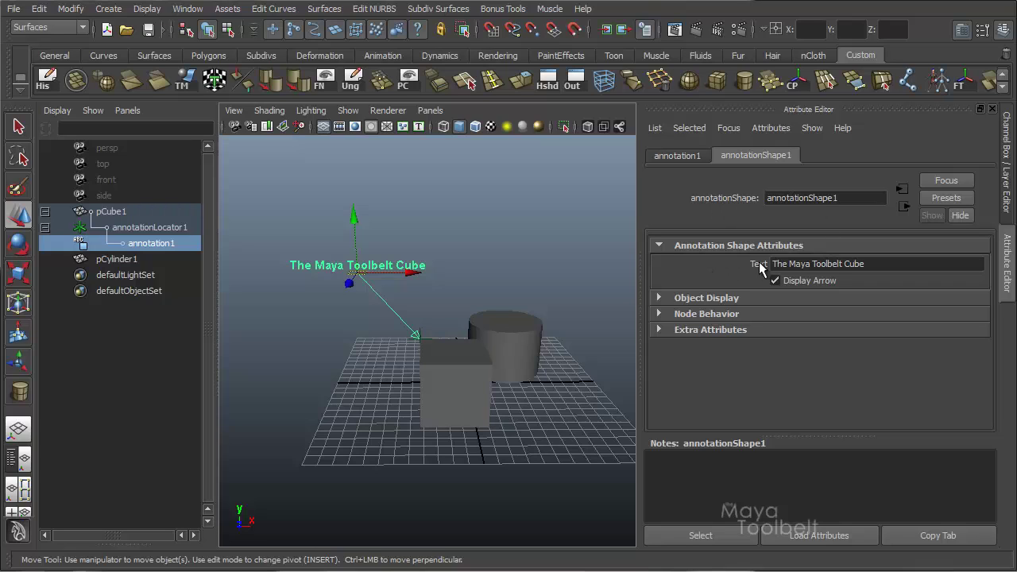
pyautogui.moveTo(866, 264); pyautogui.dragTo(774, 266)
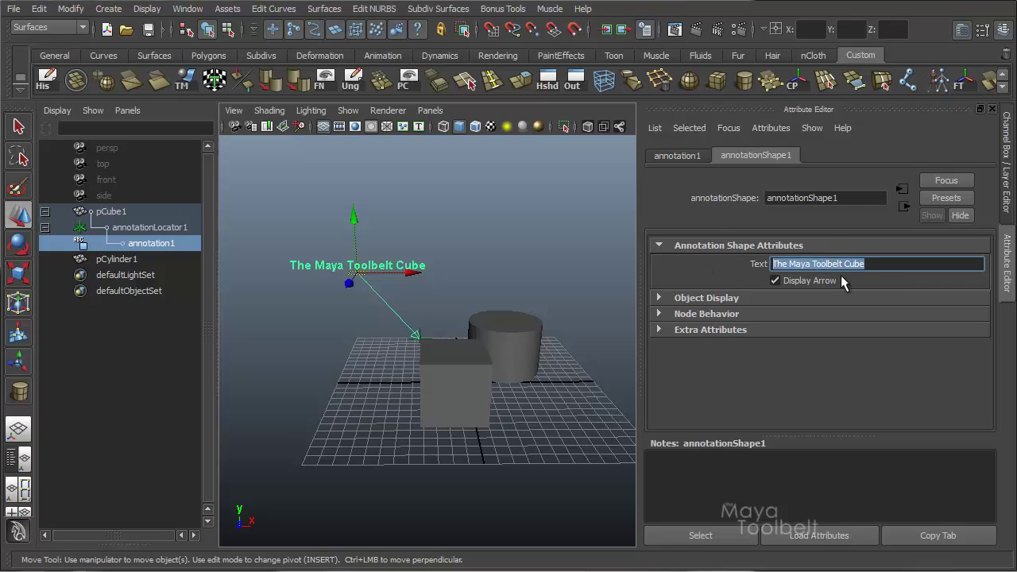
pyautogui.write('Fix thi')
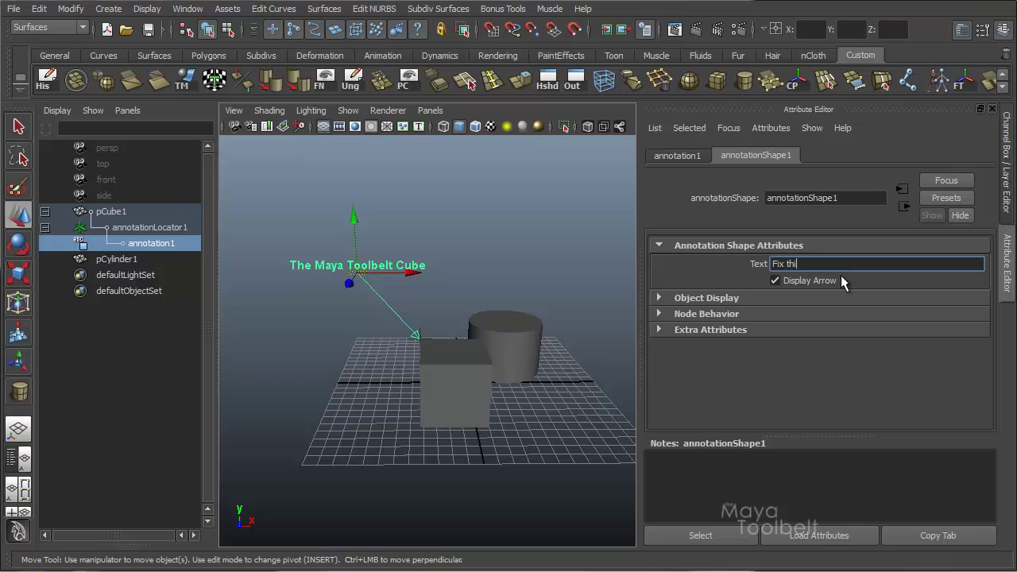
pyautogui.write('s corner!')
pyautogui.press('Return')
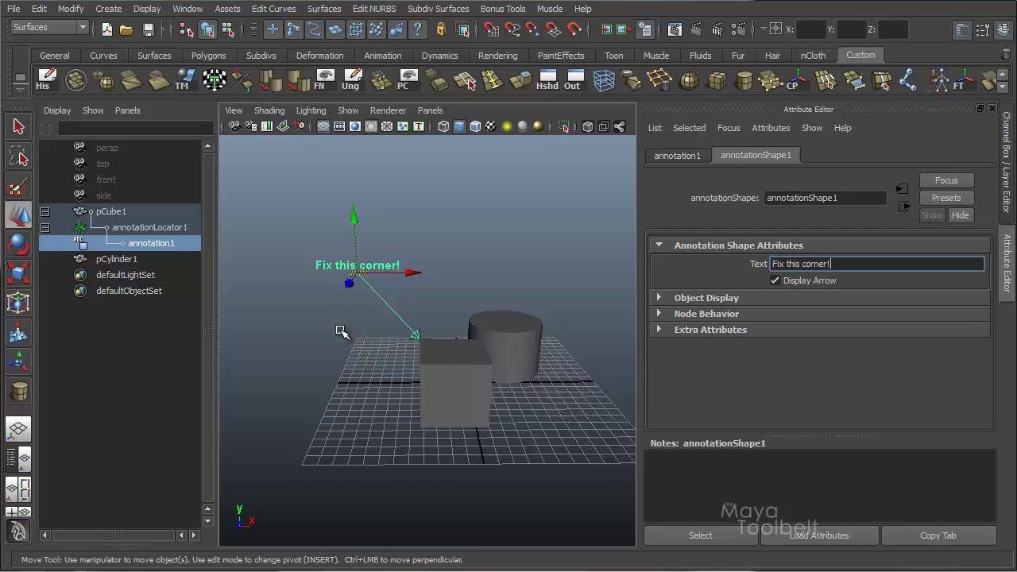
# Step: Deselect the annotation, inspect it around the cube's corner, and switch from the Attribute Editor back to the Channel Box
pyautogui.moveTo(340, 334)
pyautogui.keyDown('alt'); pyautogui.mouseDown()
pyautogui.moveTo(461, 357)
pyautogui.moveTo(443, 363)
pyautogui.moveTo(433, 302)
pyautogui.mouseUp(); pyautogui.keyUp('alt')
pyautogui.click(429, 262)
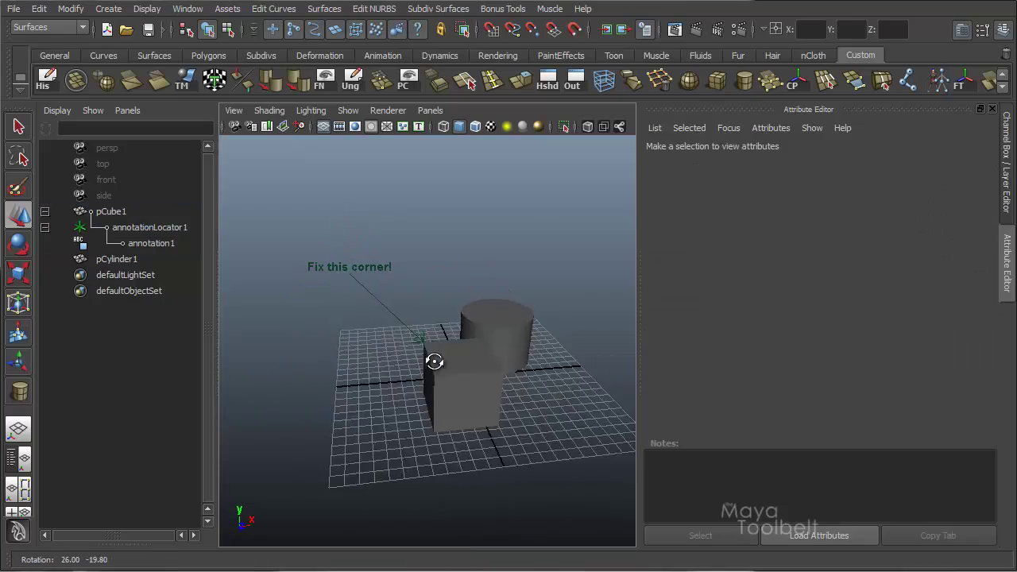
pyautogui.moveTo(429, 262)
pyautogui.keyDown('alt'); pyautogui.mouseDown()
pyautogui.moveTo(424, 249)
pyautogui.moveTo(472, 257)
pyautogui.moveTo(404, 263)
pyautogui.mouseUp(); pyautogui.keyUp('alt')
pyautogui.keyDown('alt'); pyautogui.moveTo(349, 273); pyautogui.dragTo(599, 267); pyautogui.keyUp('alt')
pyautogui.hotkey('ctrl', 'a')
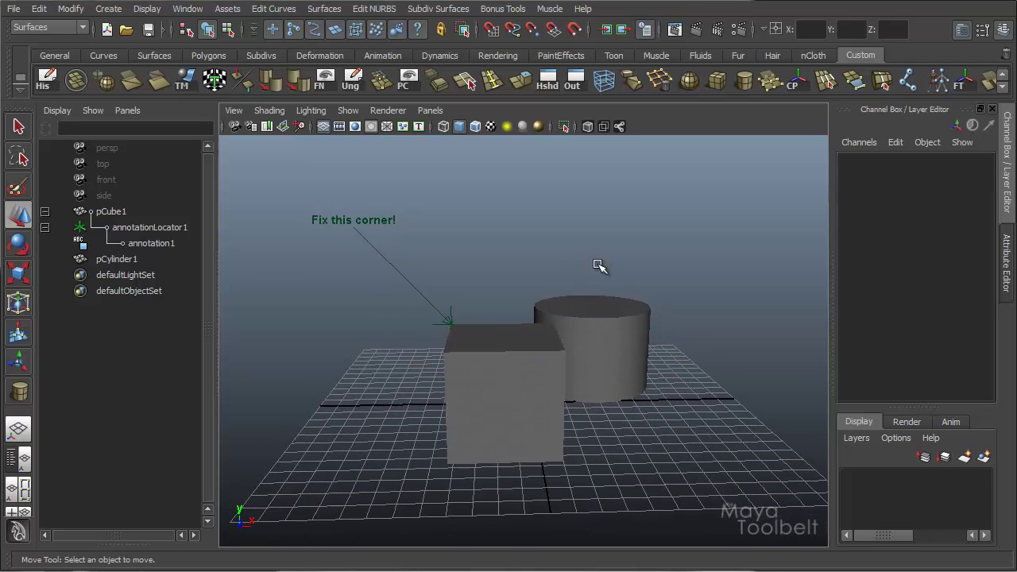